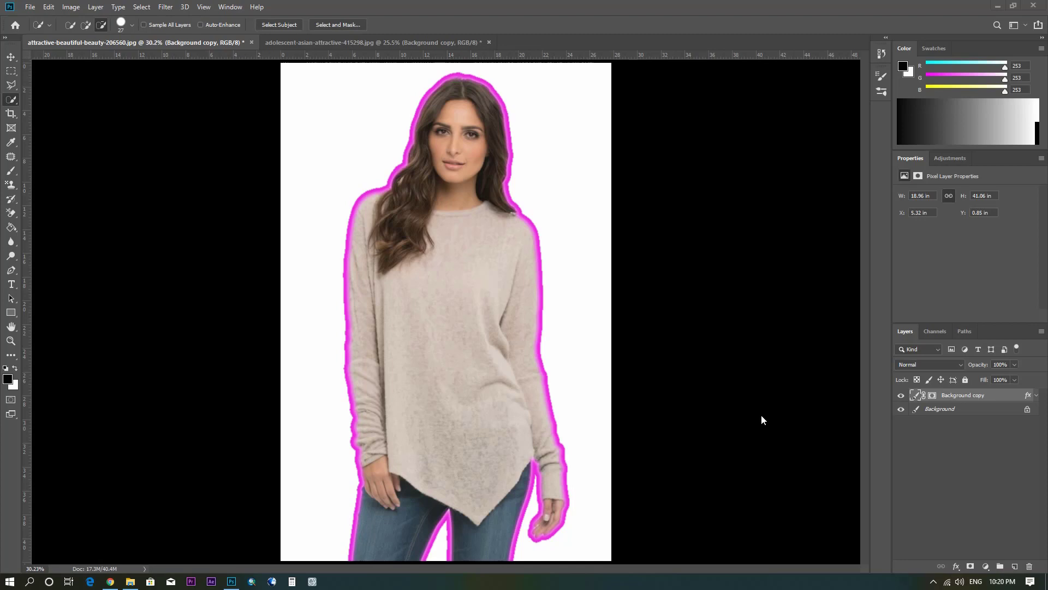
Step: Compare the outlined women with their originals in both photo documents by toggling the Background copy layer's visibility
click(408, 38)
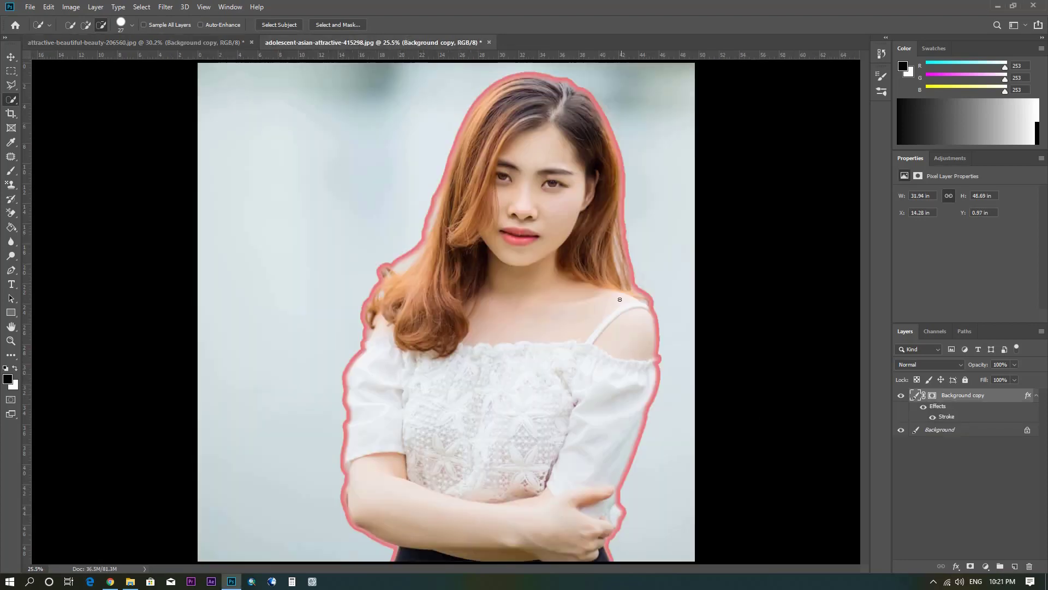
click(901, 395)
click(900, 395)
click(901, 396)
click(901, 396)
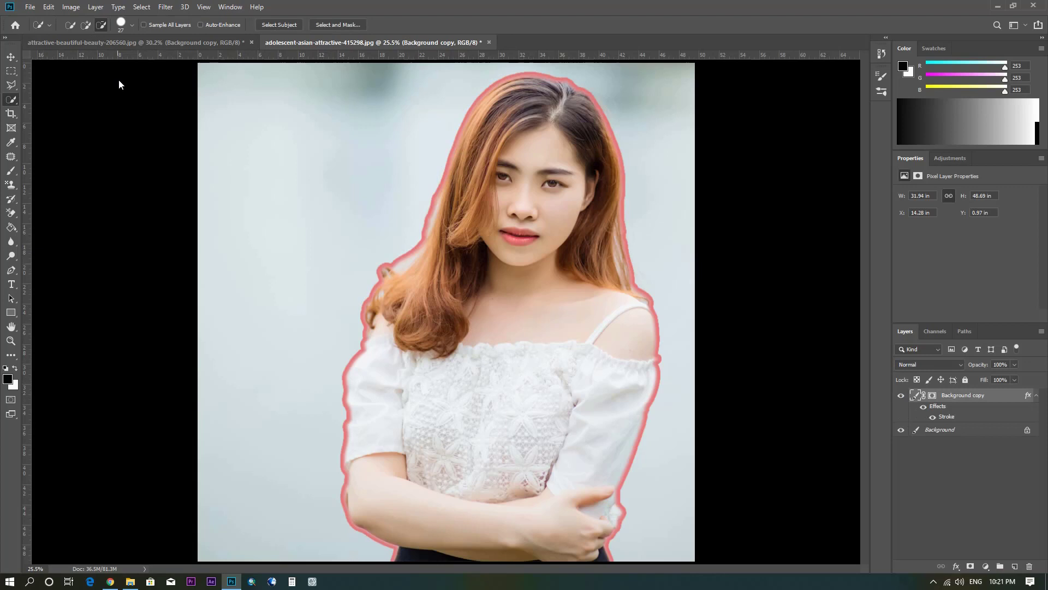
click(126, 41)
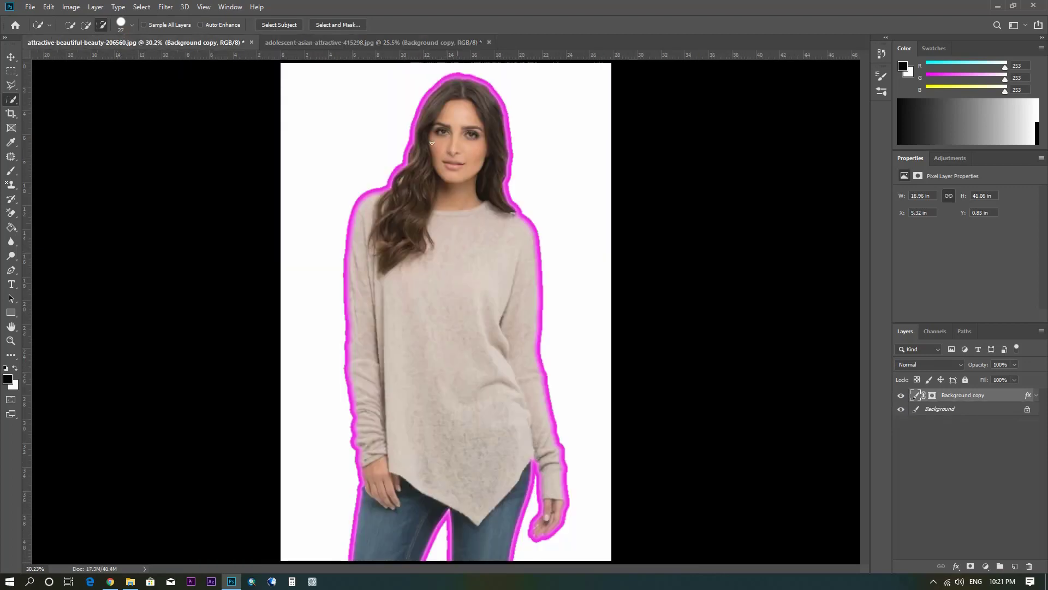
click(901, 396)
click(901, 396)
Step: Delete the Background copy layer from the attractive-beautiful-beauty-206560.jpg document
right_click(959, 400)
click(836, 180)
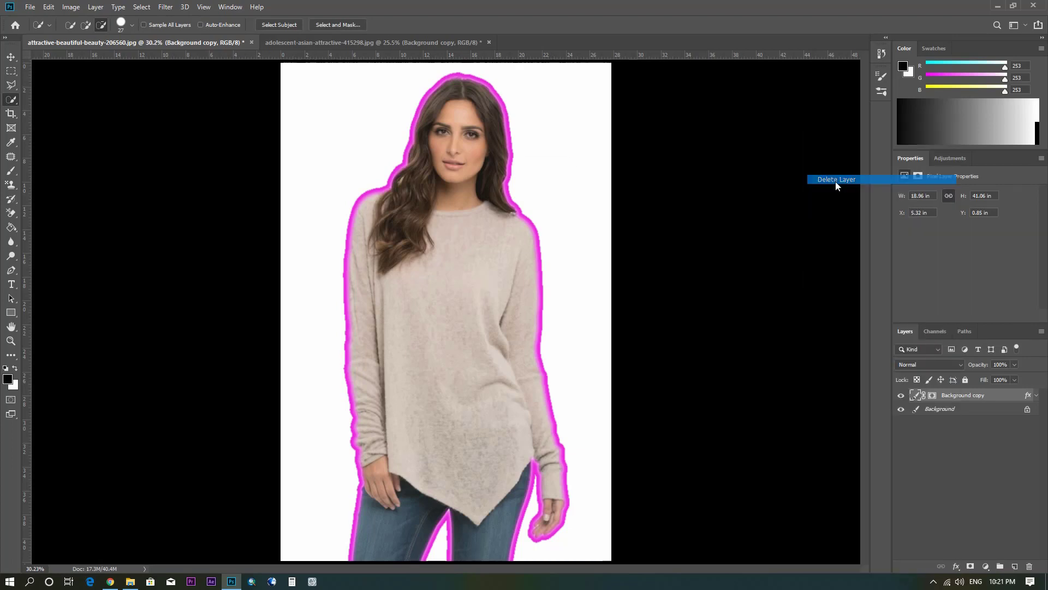
click(474, 217)
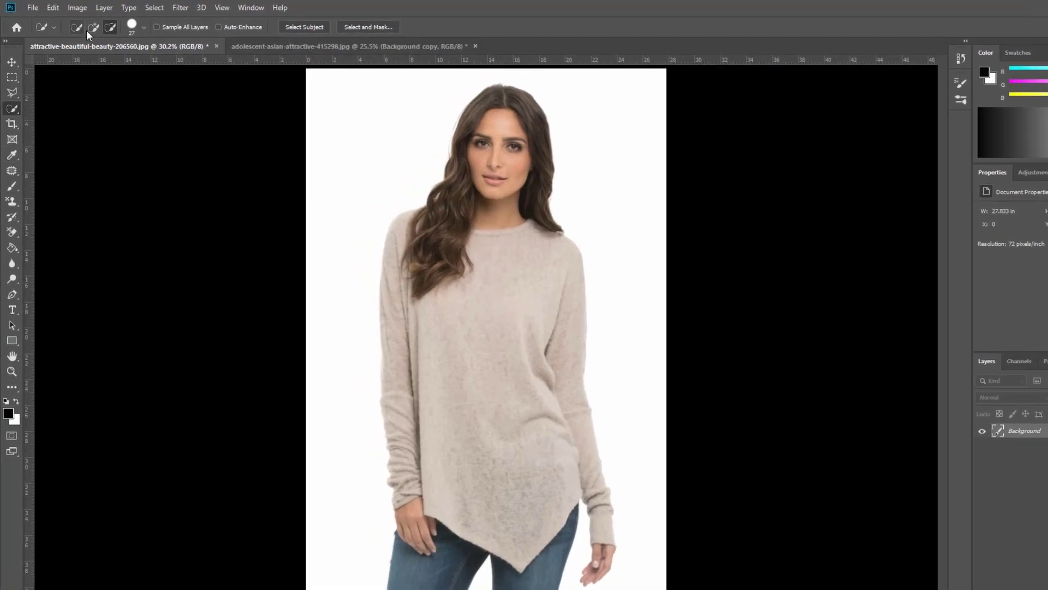
Step: Select the whole woman, including her lowered hand, using Quick Selection in Add to selection mode with a 47 px brush
click(86, 24)
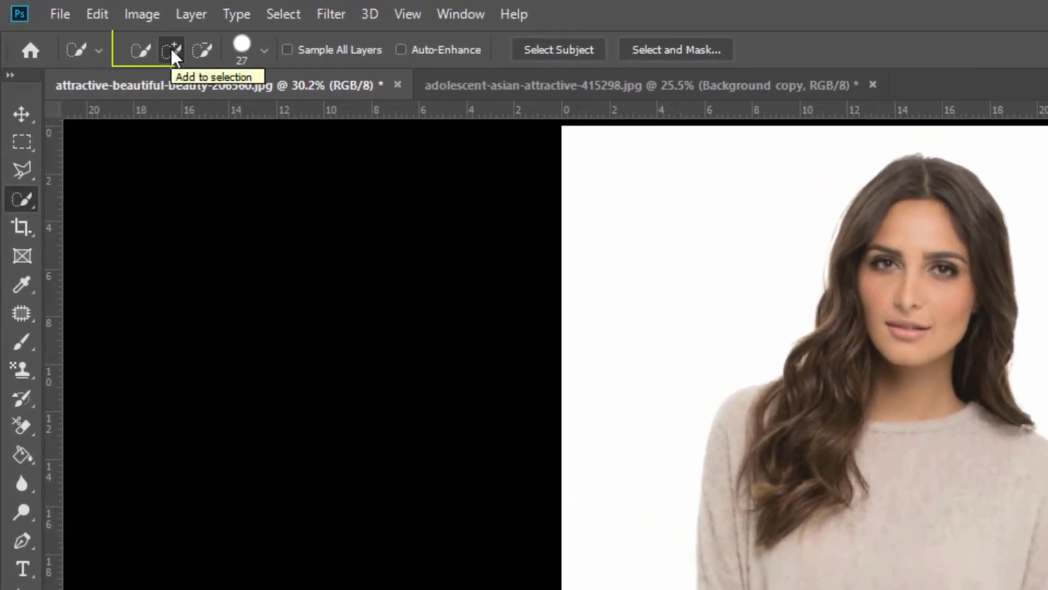
click(265, 50)
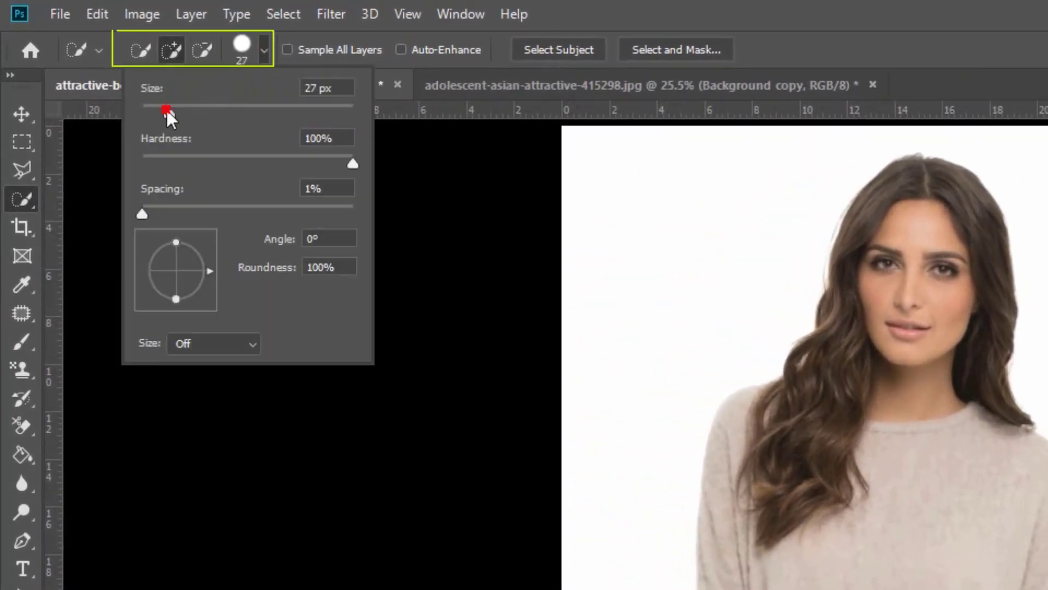
drag(167, 112, 191, 117)
click(241, 43)
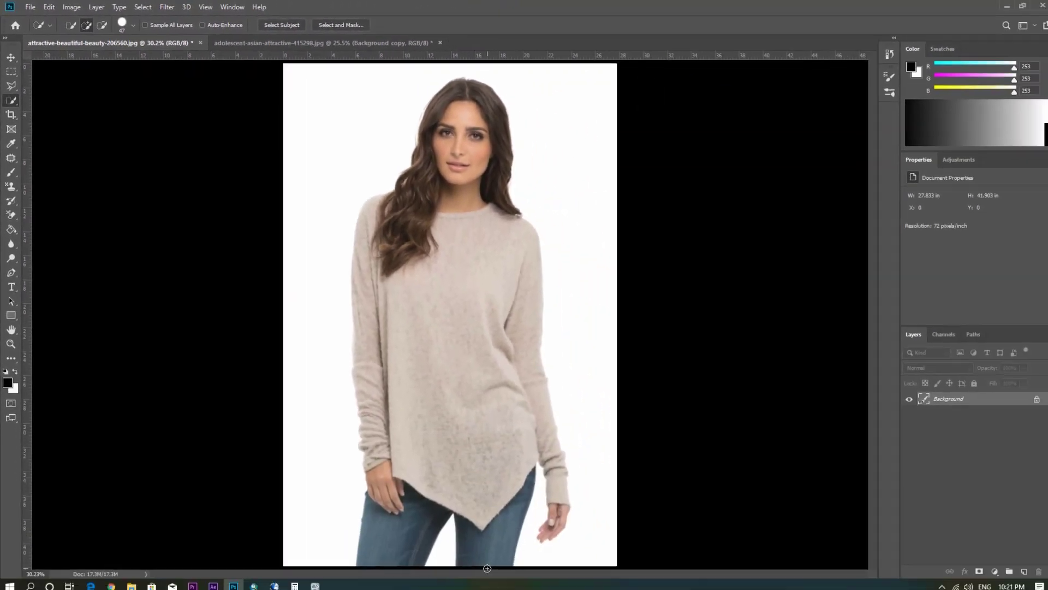
mouse_move(494, 495)
mouse_down()
mouse_move(457, 219)
mouse_move(470, 145)
mouse_move(395, 201)
mouse_move(375, 254)
mouse_move(380, 501)
mouse_up()
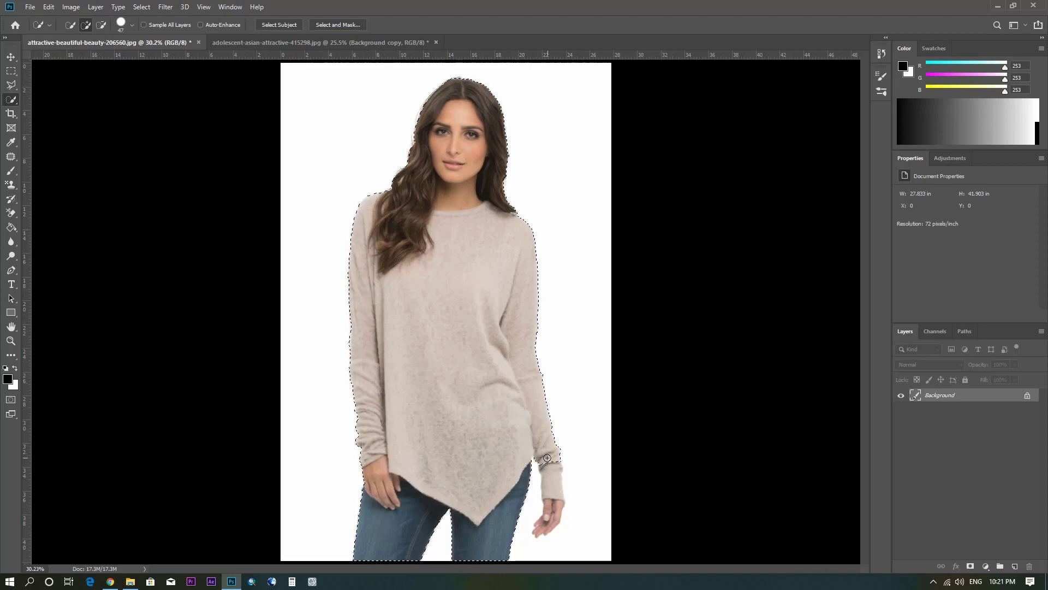
click(551, 508)
Step: Refine the selection in Select and Mask with Smooth 20 and Feather 10 px, and output it as a new layer with layer mask
click(346, 24)
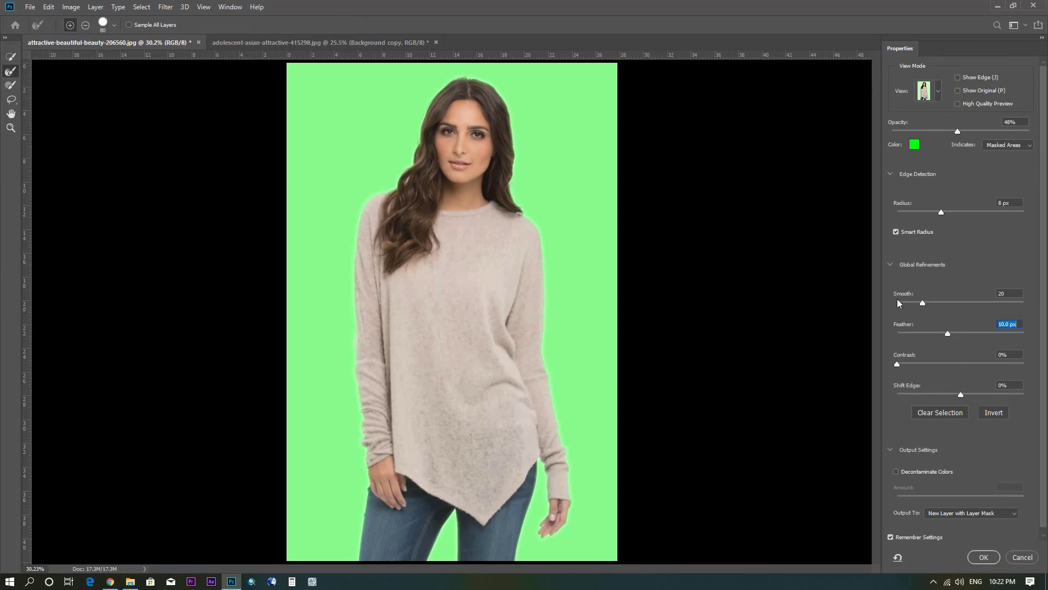
click(1006, 294)
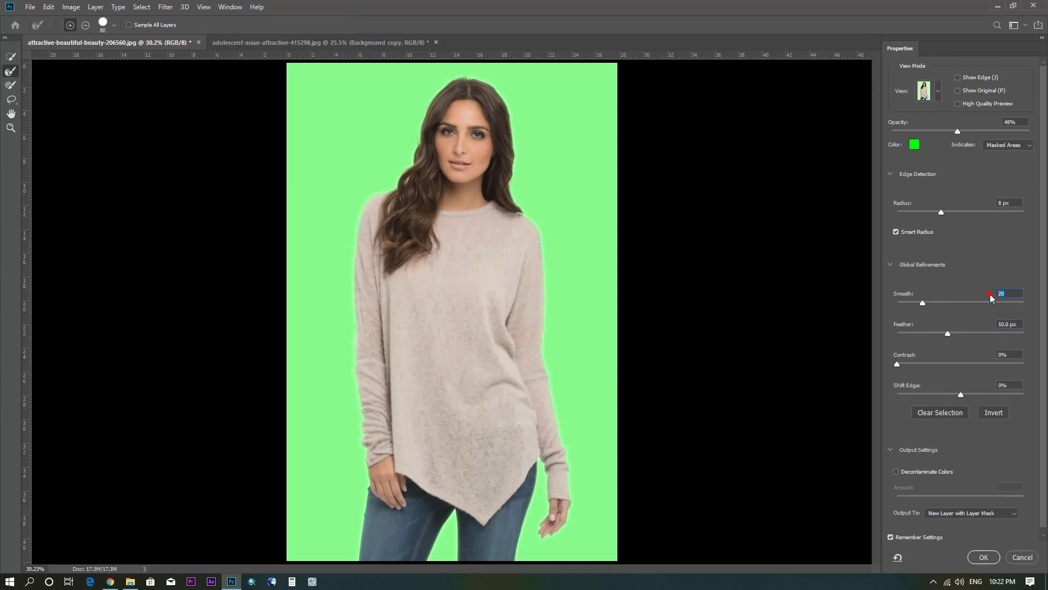
click(1004, 323)
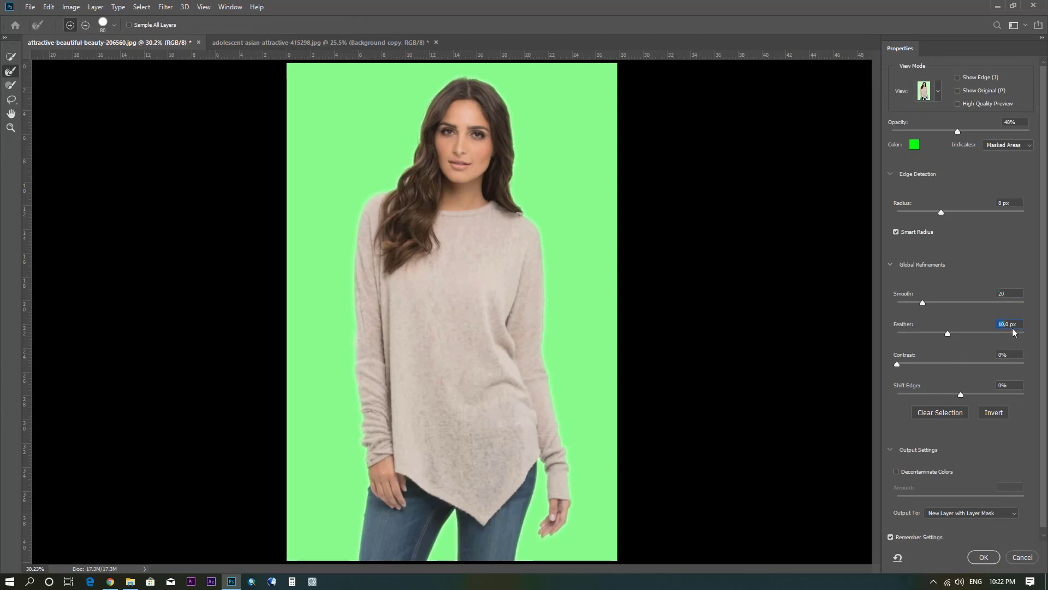
click(984, 556)
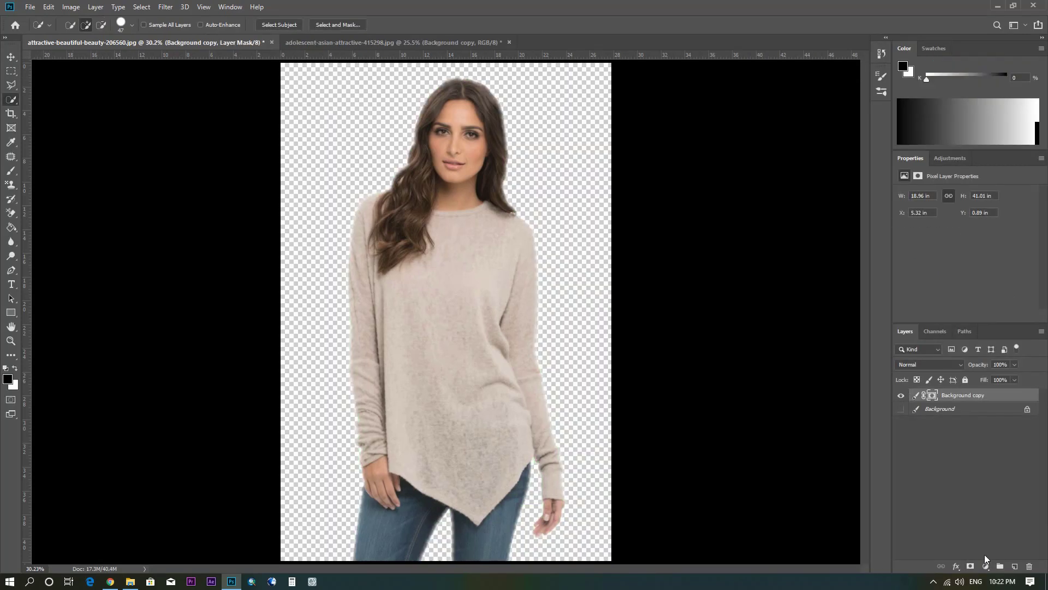
Step: Open the blending options of the Background copy layer and enable a Stroke effect
click(917, 399)
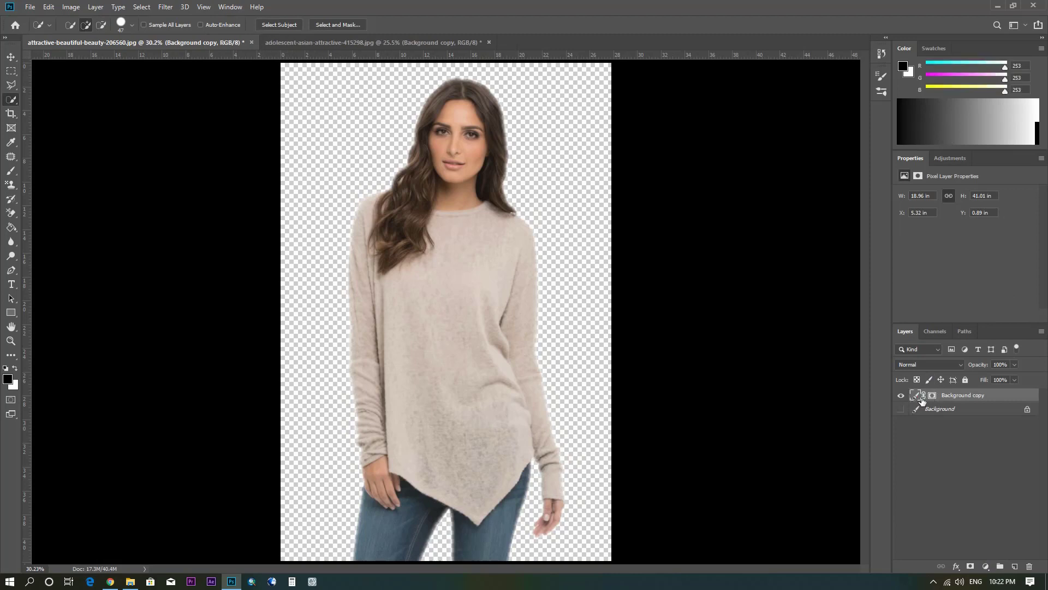
right_click(912, 399)
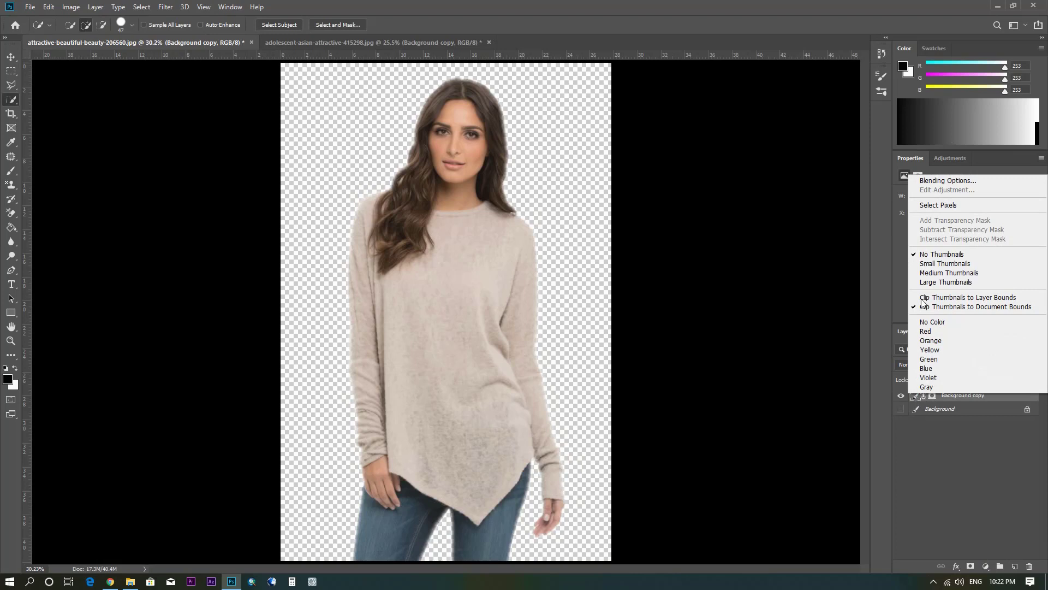
click(928, 181)
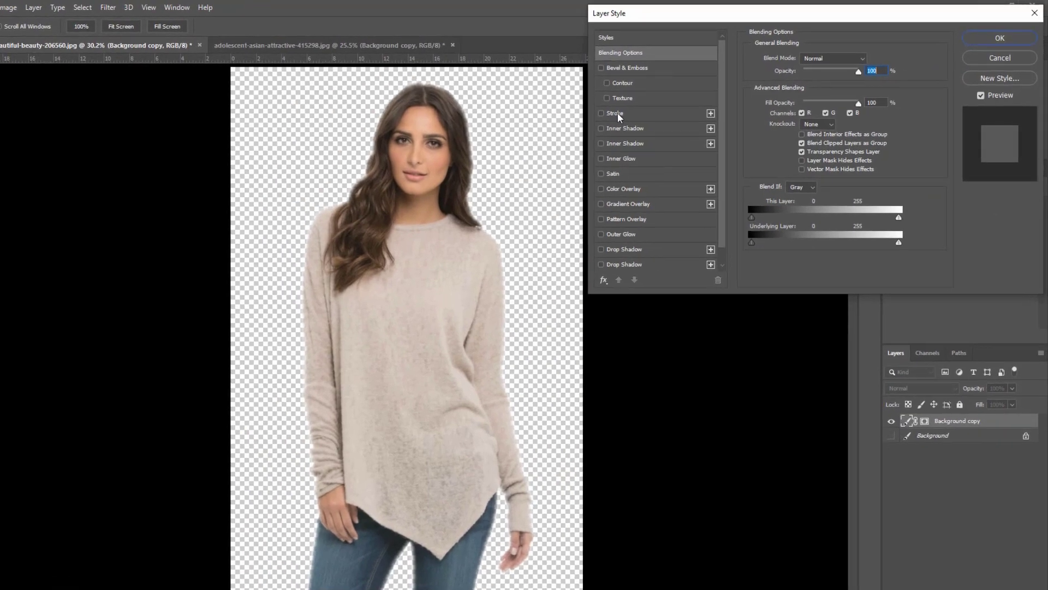
click(633, 107)
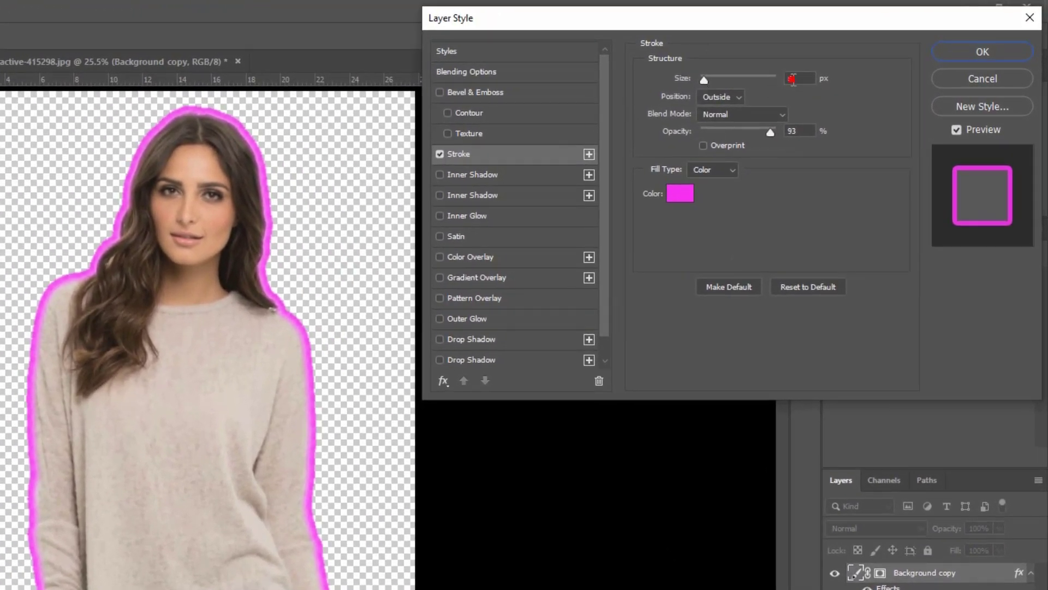
Step: Try a thicker stroke of up to 9 px around the woman and return the size to 6 px
click(795, 80)
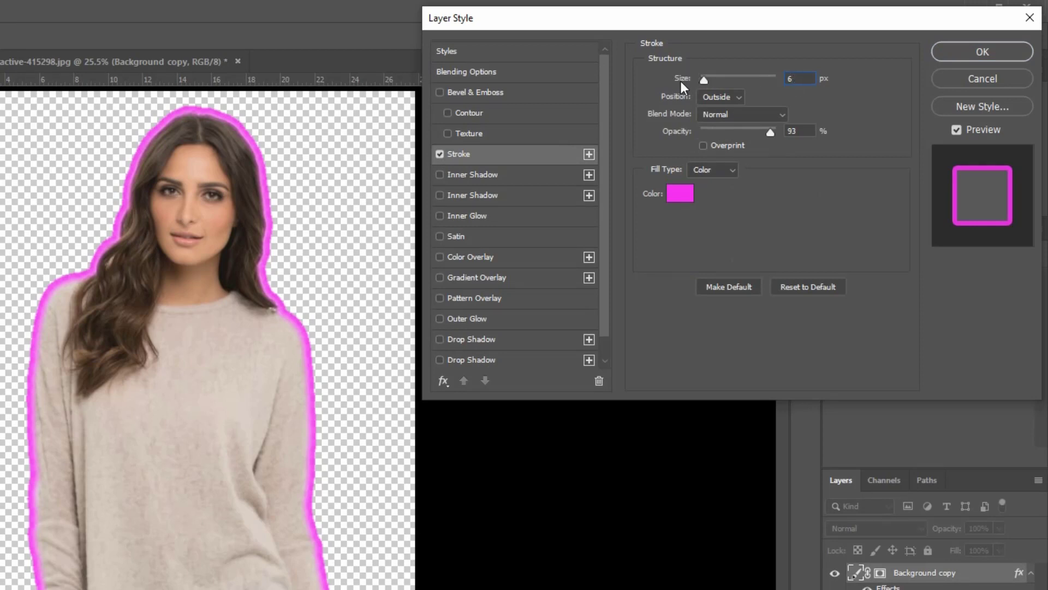
key(Up)
key(Up)
key(Up)
key(Up)
key(Up)
key(Up)
key(Up)
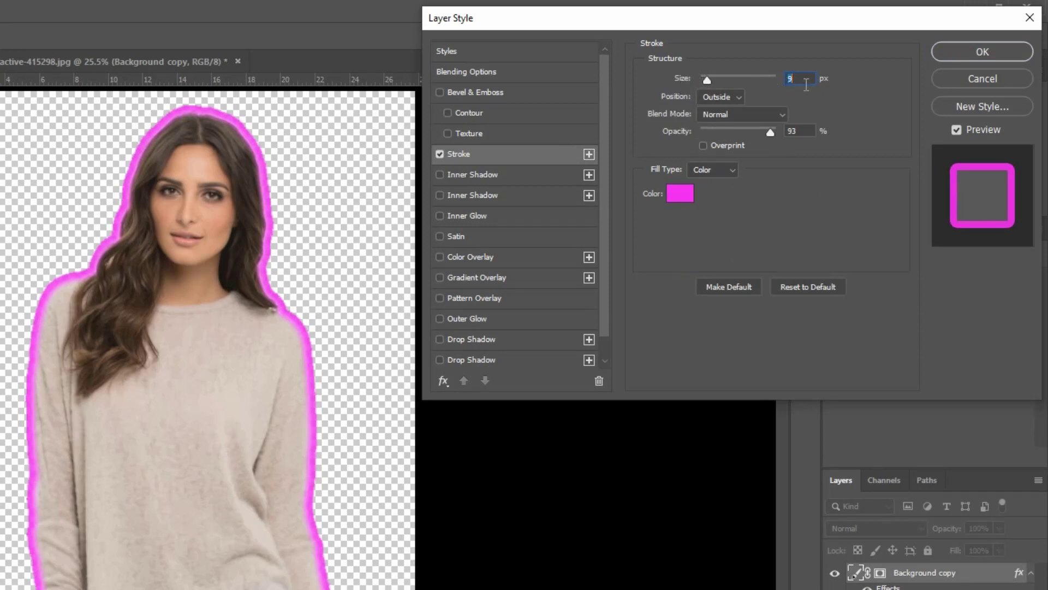
key(Down)
key(Down)
key(Down)
key(Down)
key(Down)
key(Down)
key(Down)
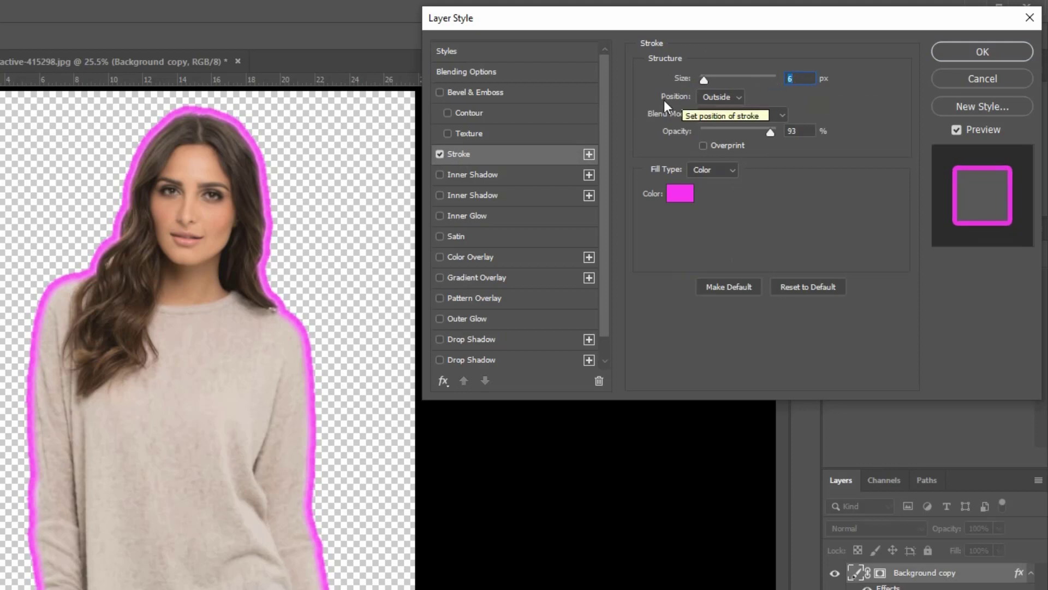
Step: Try the Inside and Center stroke positions and set the position back to Outside
click(734, 98)
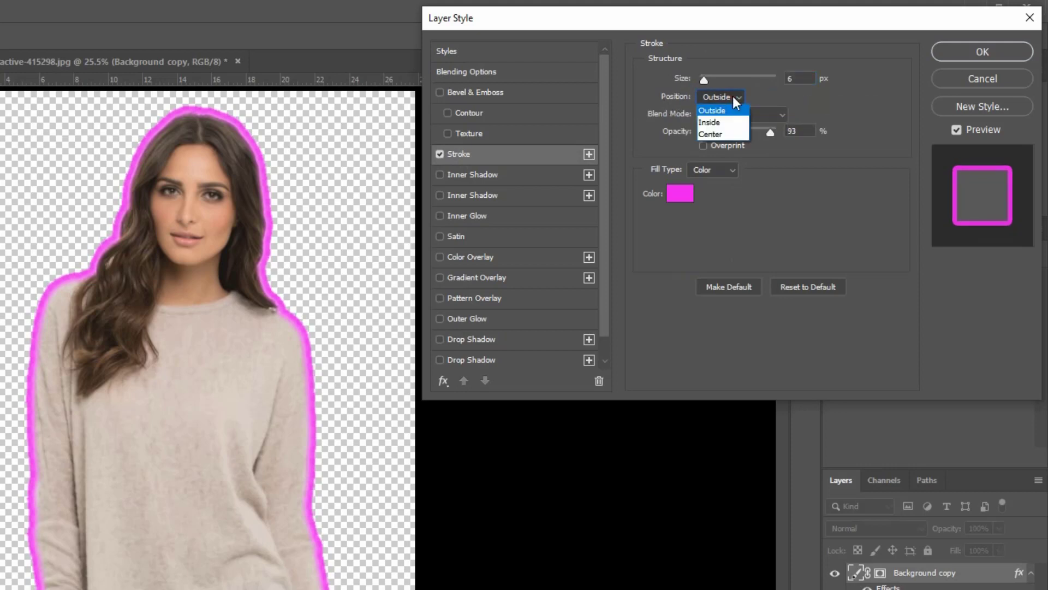
click(718, 124)
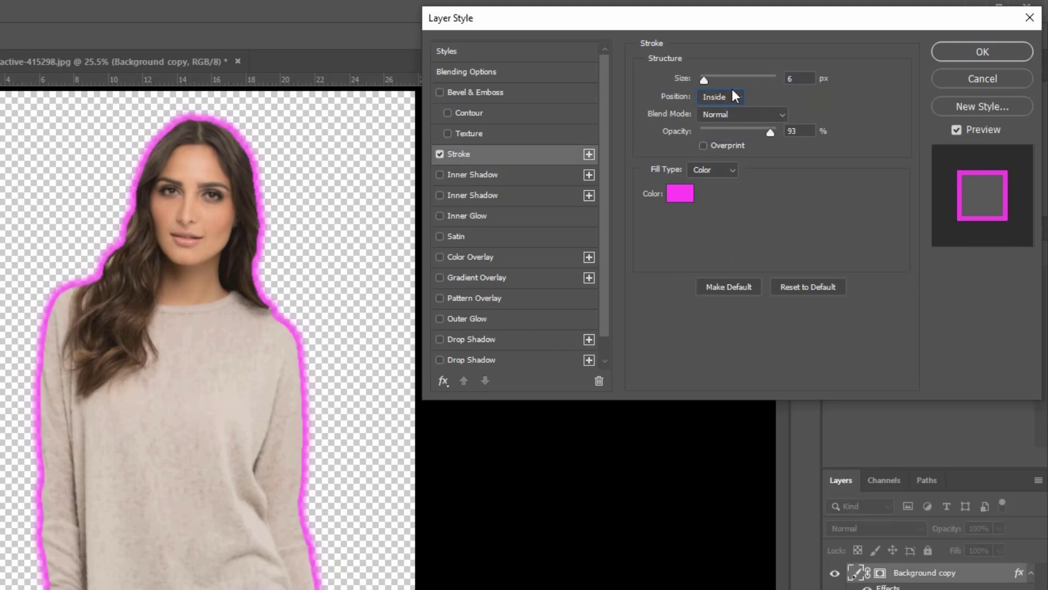
click(737, 96)
click(722, 134)
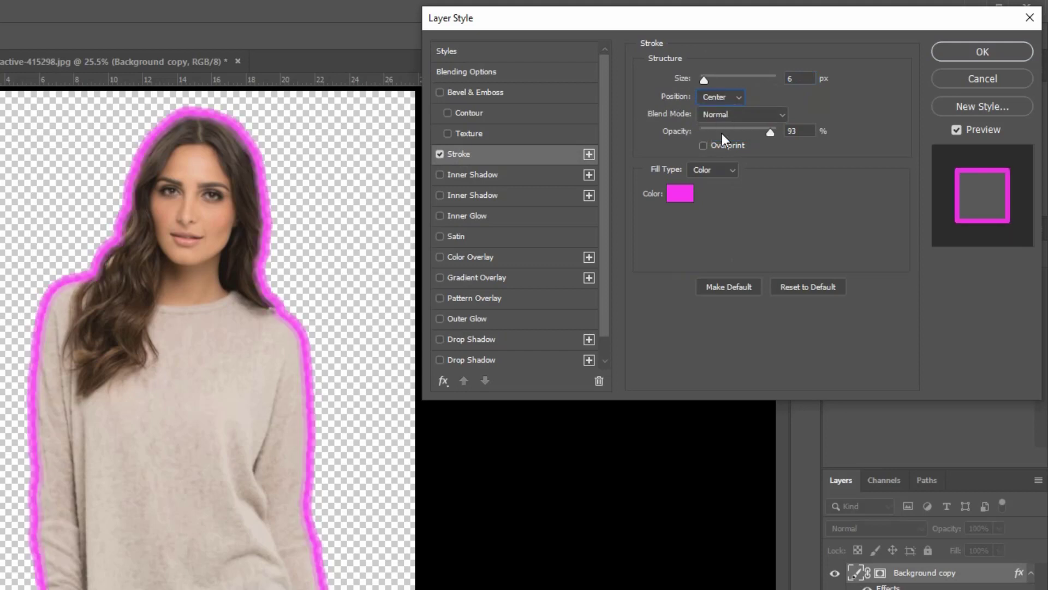
click(724, 94)
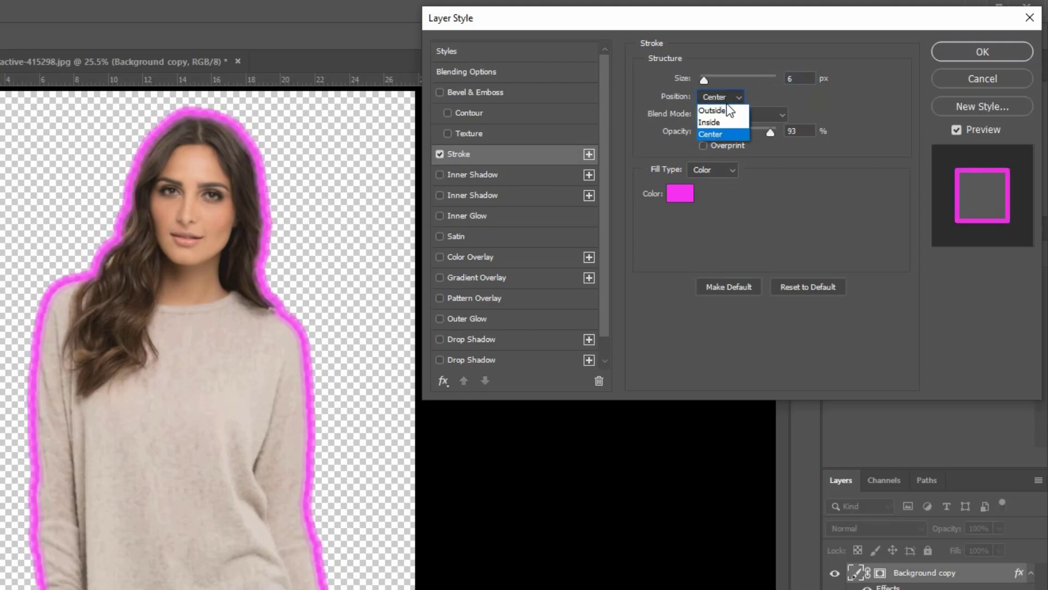
click(727, 109)
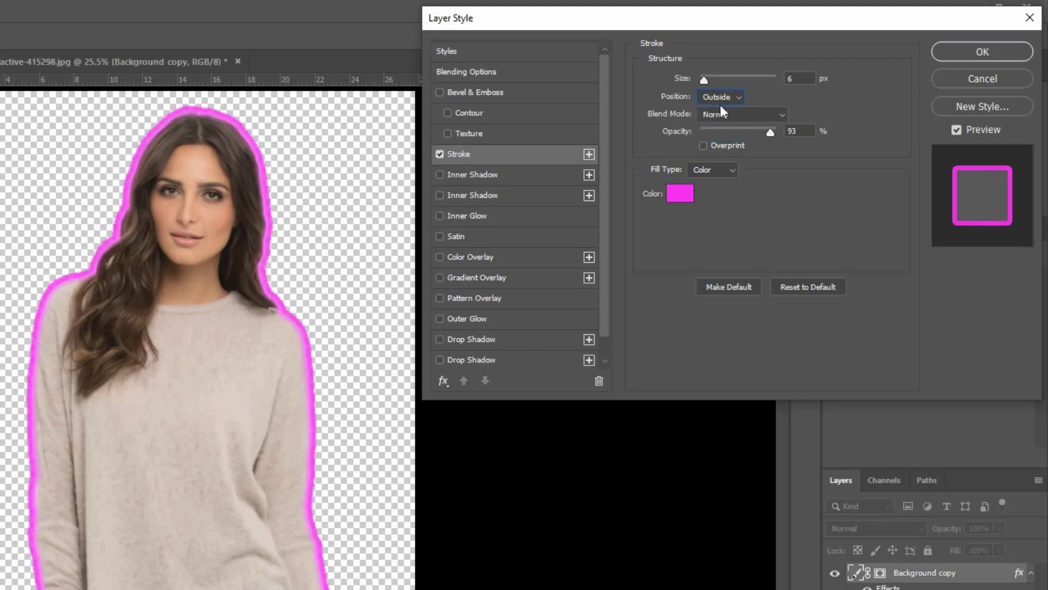
Step: Change the stroke color to bright green 30f63e and apply the layer style
click(801, 130)
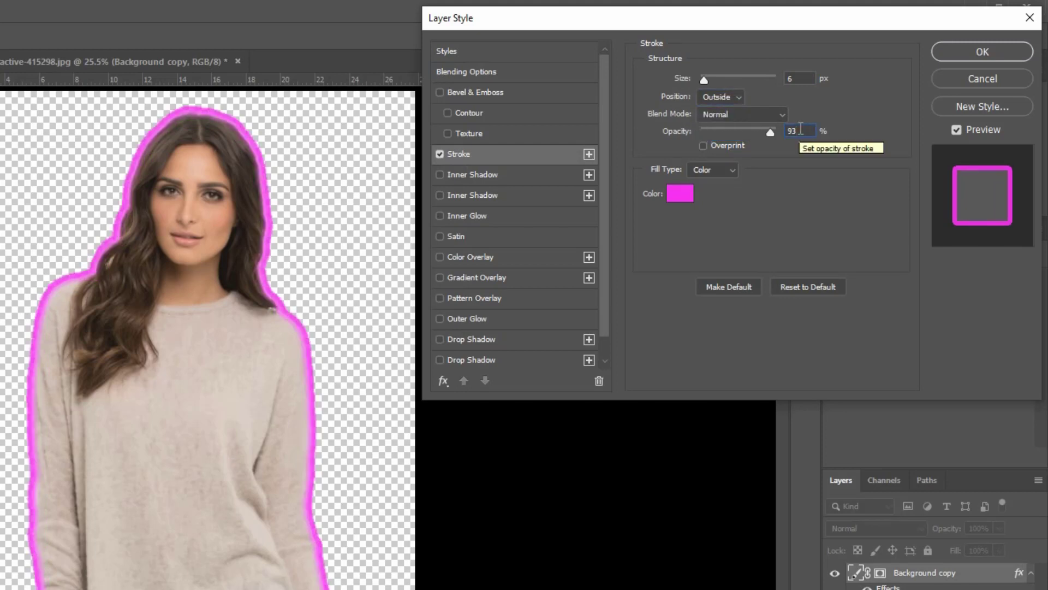
click(686, 196)
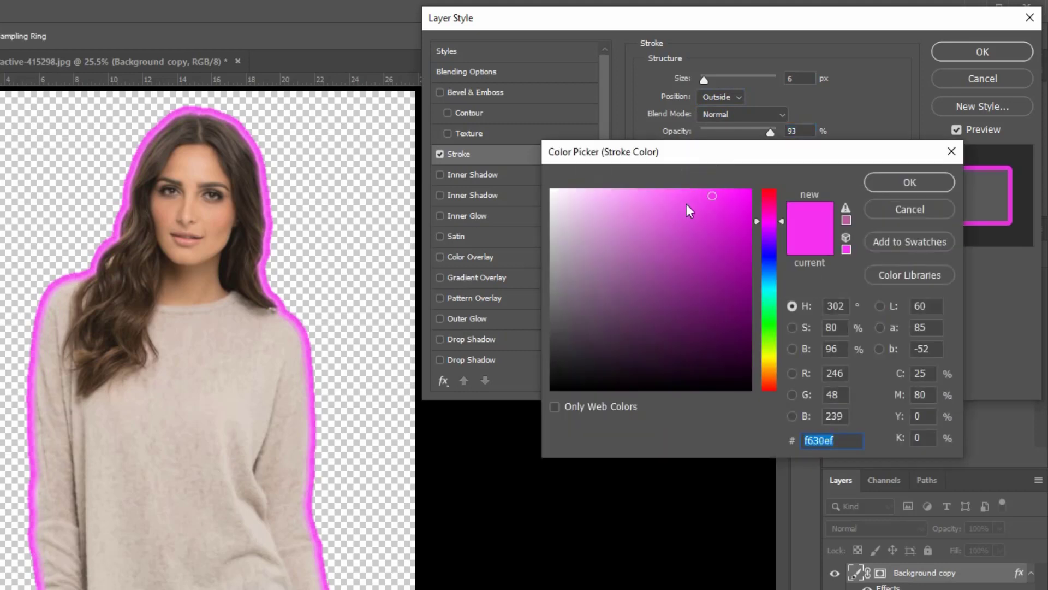
drag(713, 156, 719, 137)
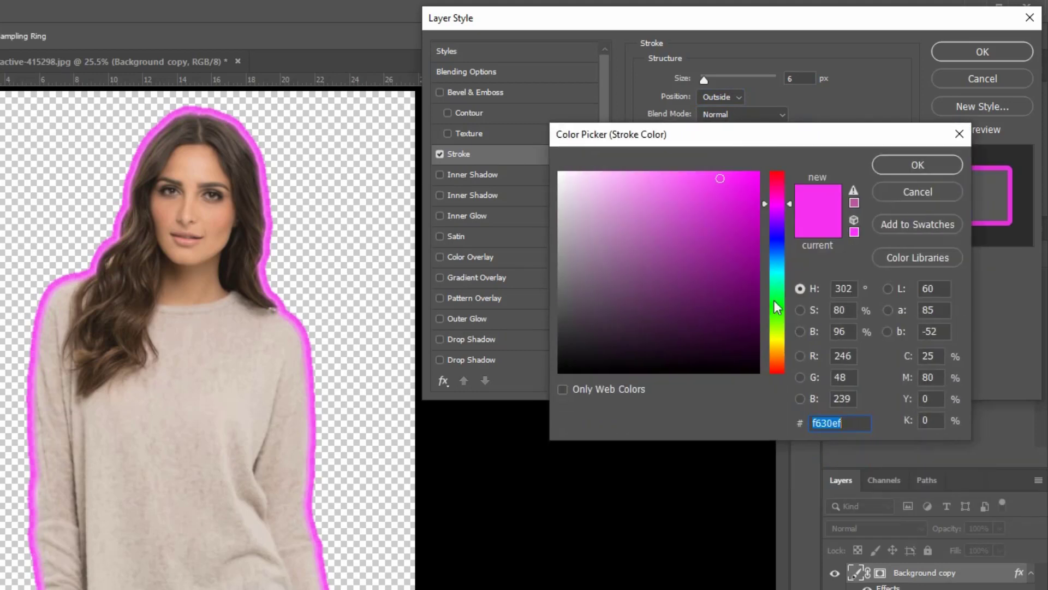
mouse_move(775, 301)
mouse_down()
mouse_move(779, 275)
mouse_move(777, 302)
mouse_up()
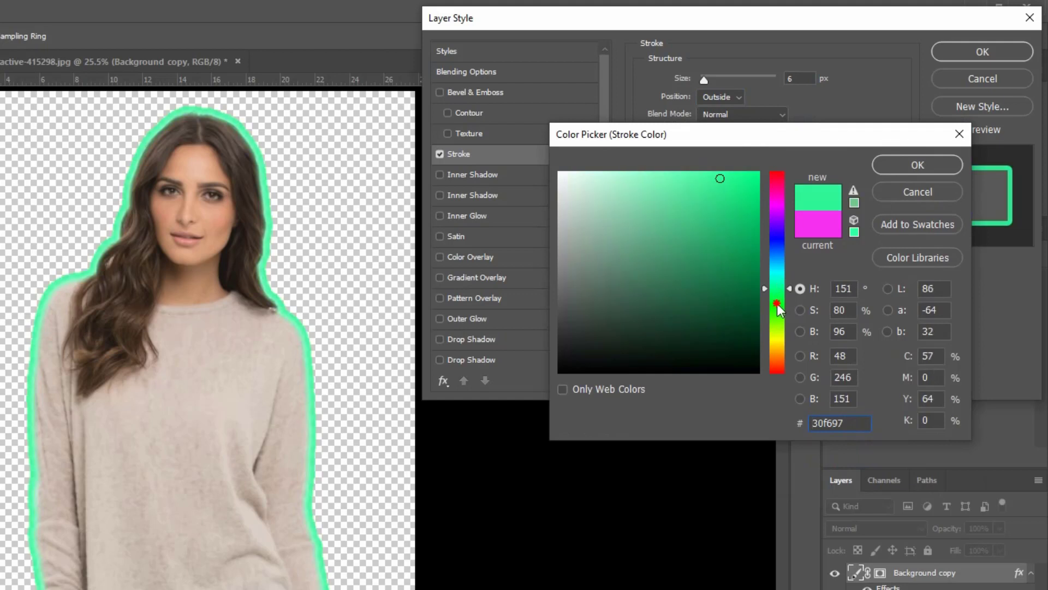
click(778, 303)
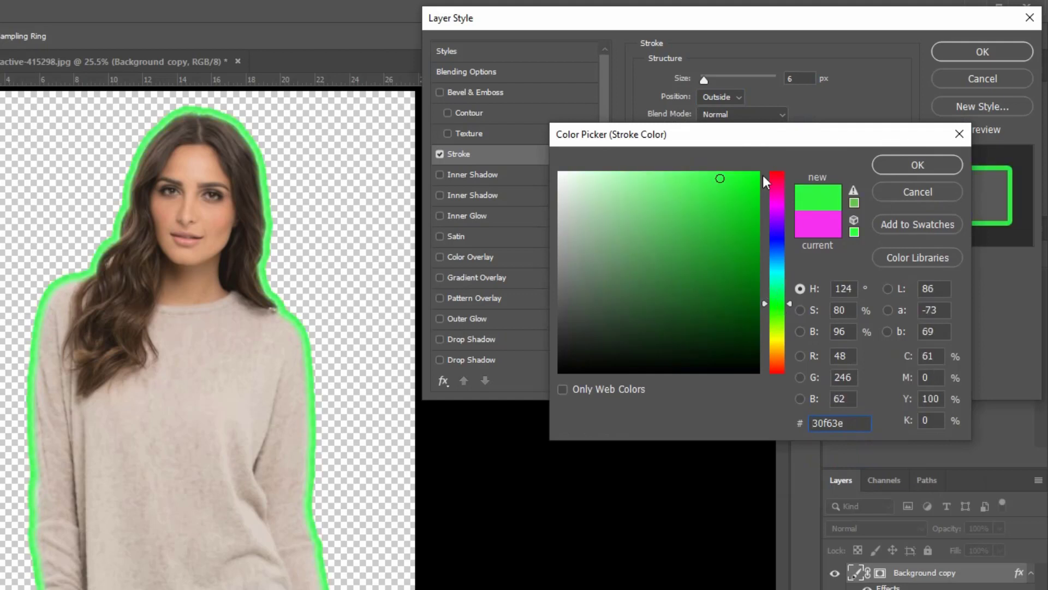
click(900, 165)
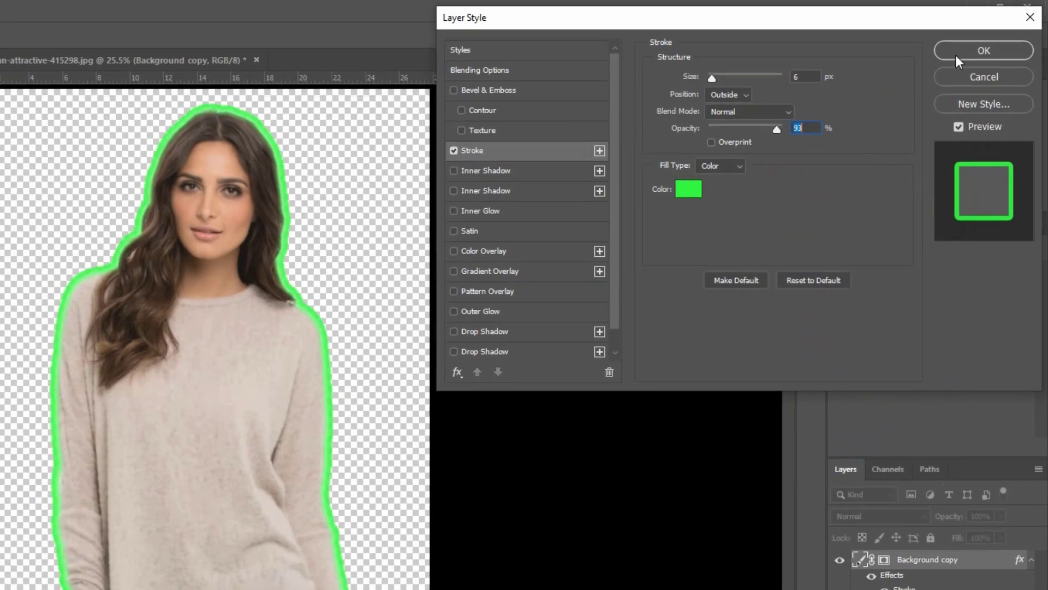
click(957, 51)
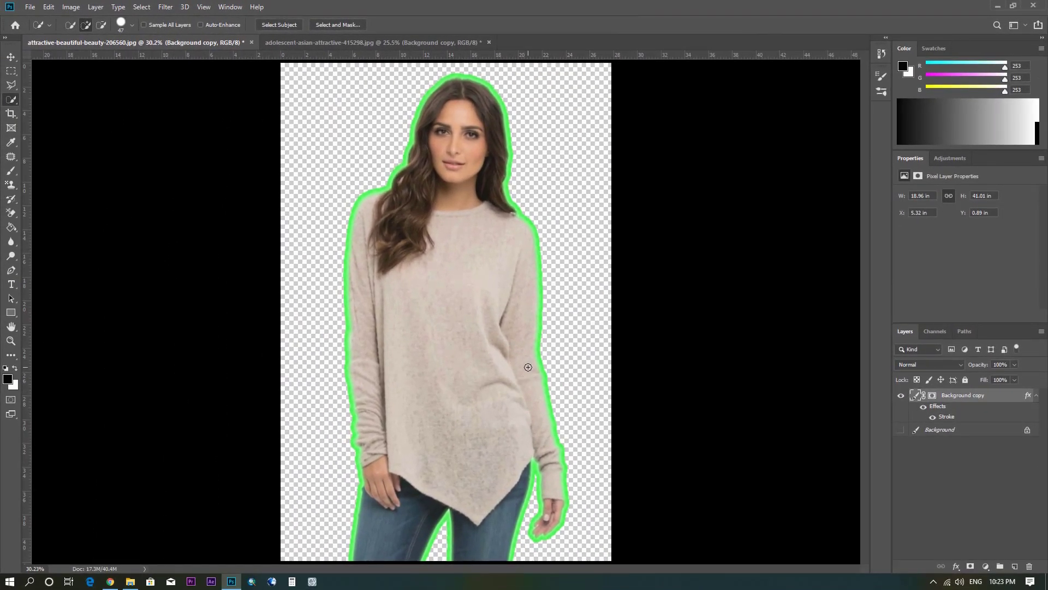
Step: Switch to the adolescent-asian-attractive-415298.jpg document and delete its Background copy layer
click(391, 38)
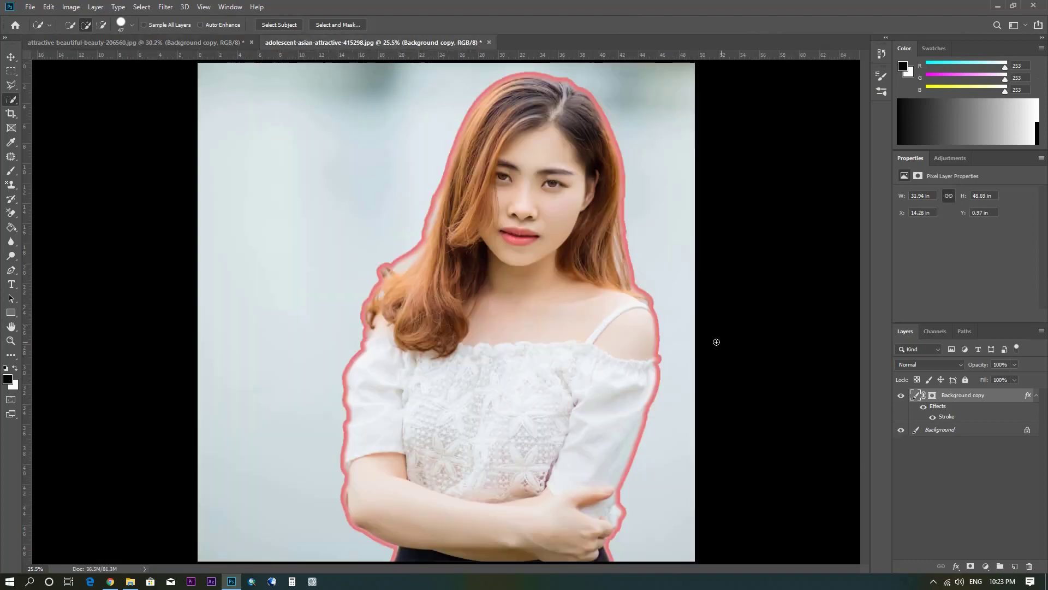
right_click(961, 398)
click(859, 187)
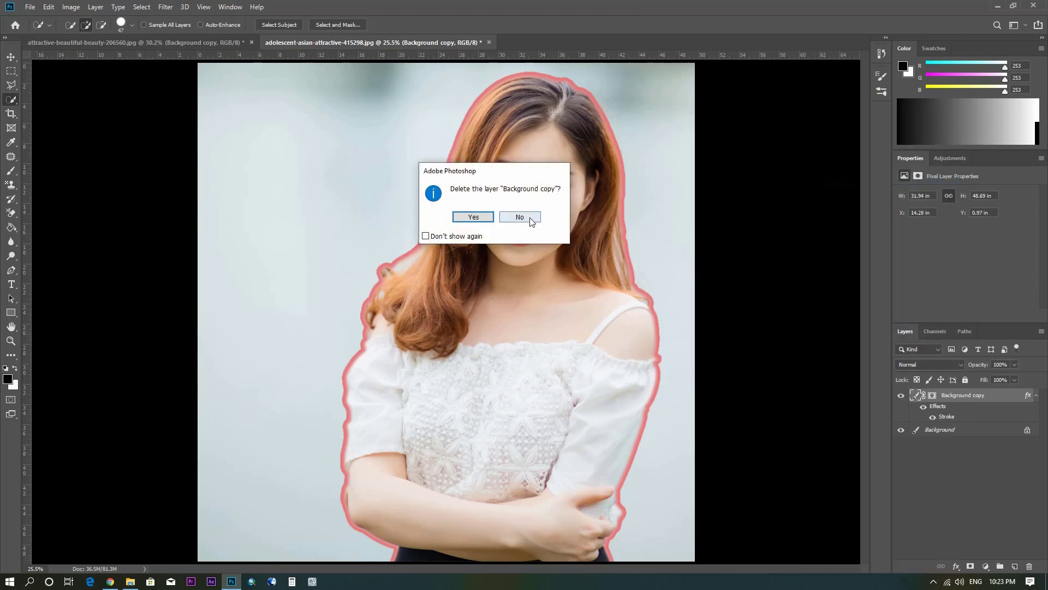
click(474, 218)
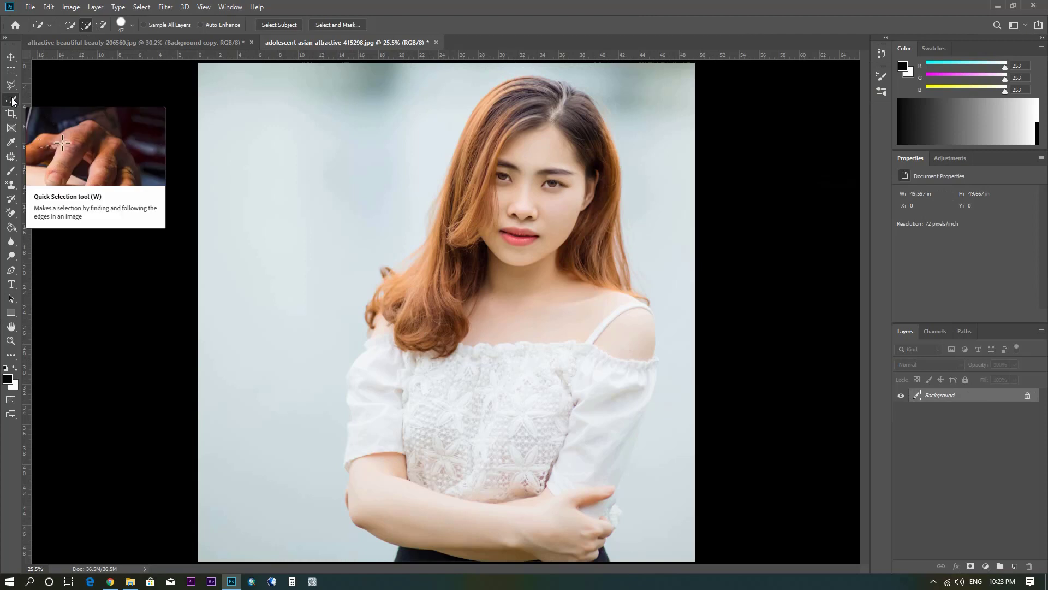
Step: Select the woman with Select Subject, refine the mask with Smooth 20 and Feather 10 px, and output to a new layer with layer mask
click(274, 24)
click(334, 24)
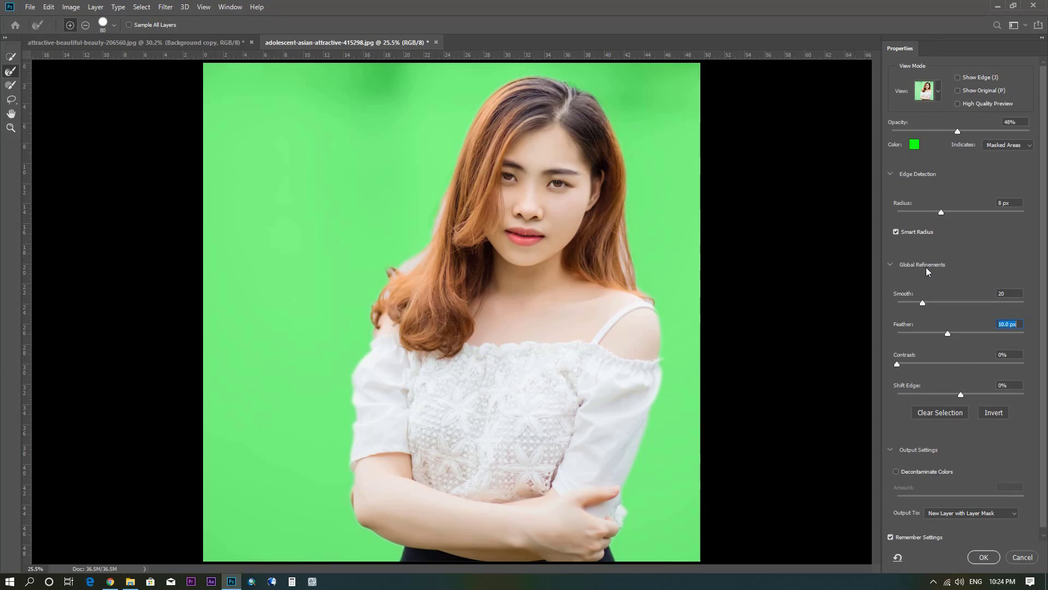
click(992, 293)
click(1000, 323)
click(983, 556)
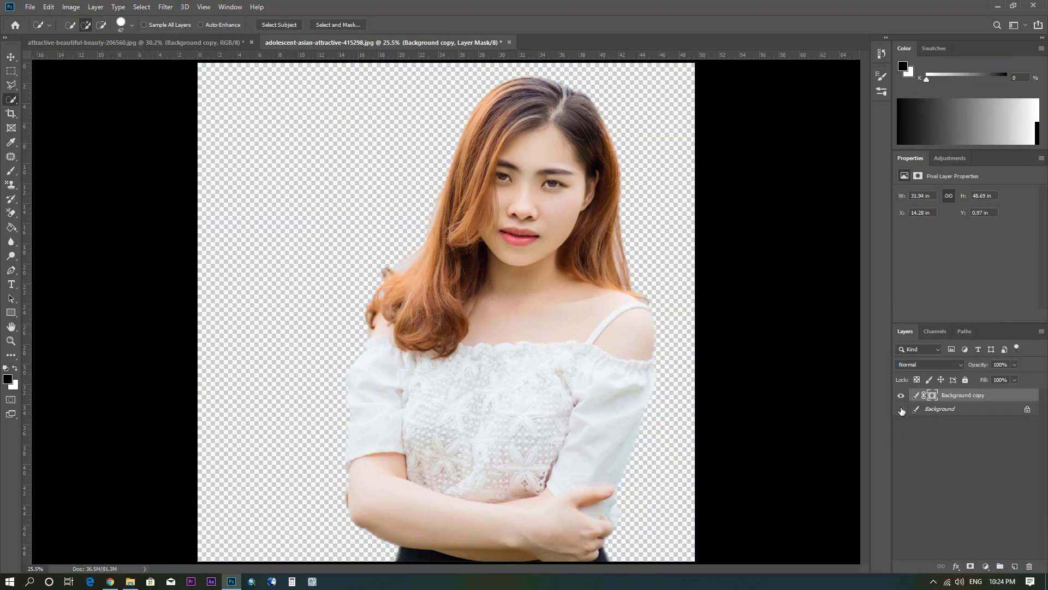
Step: Add a Stroke layer style to the Background copy layer with size 6 px and position Outside
click(916, 397)
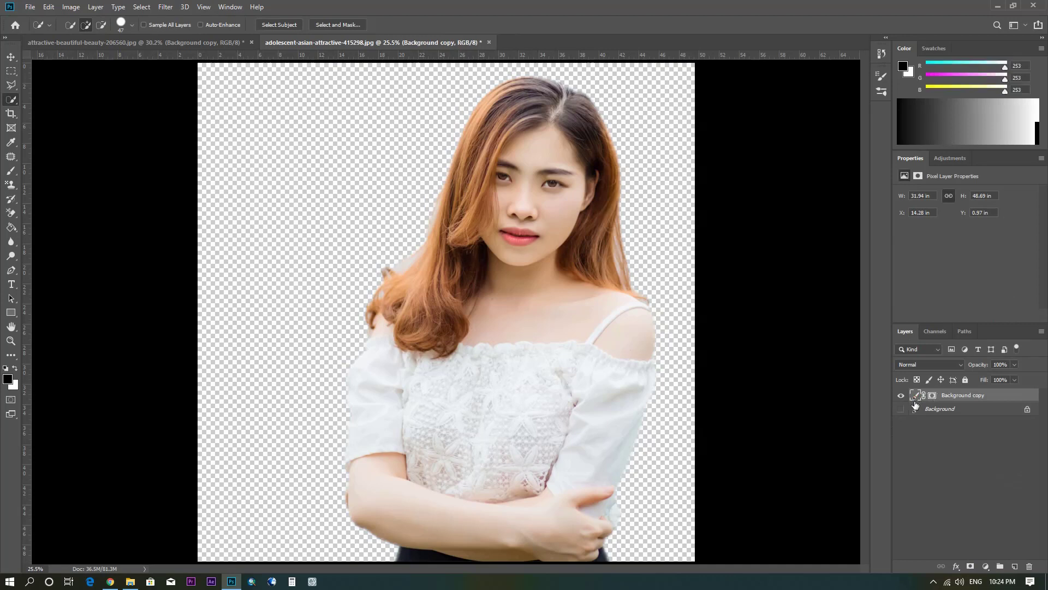
right_click(917, 400)
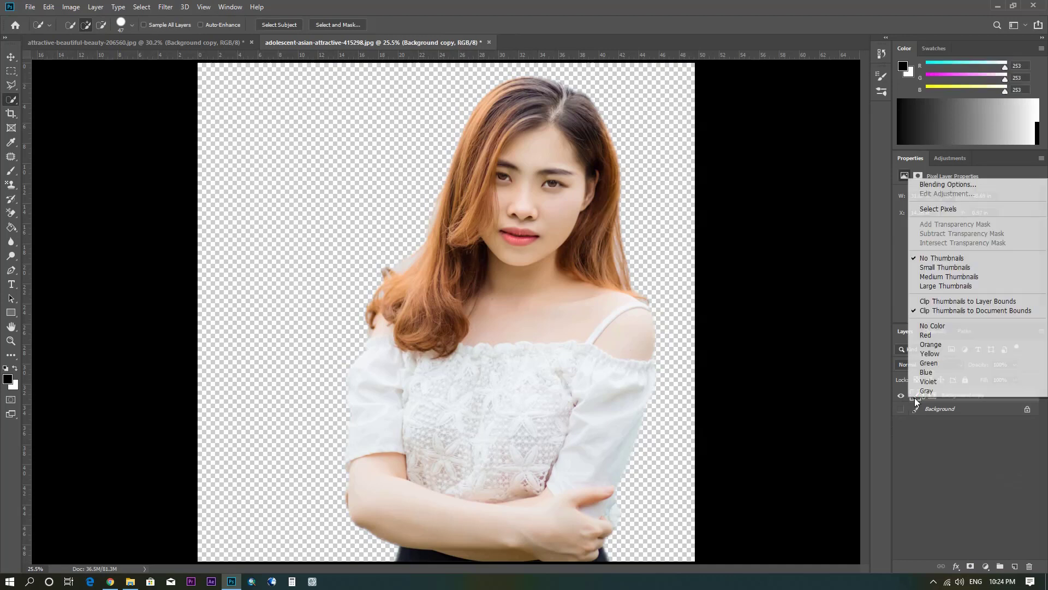
click(935, 184)
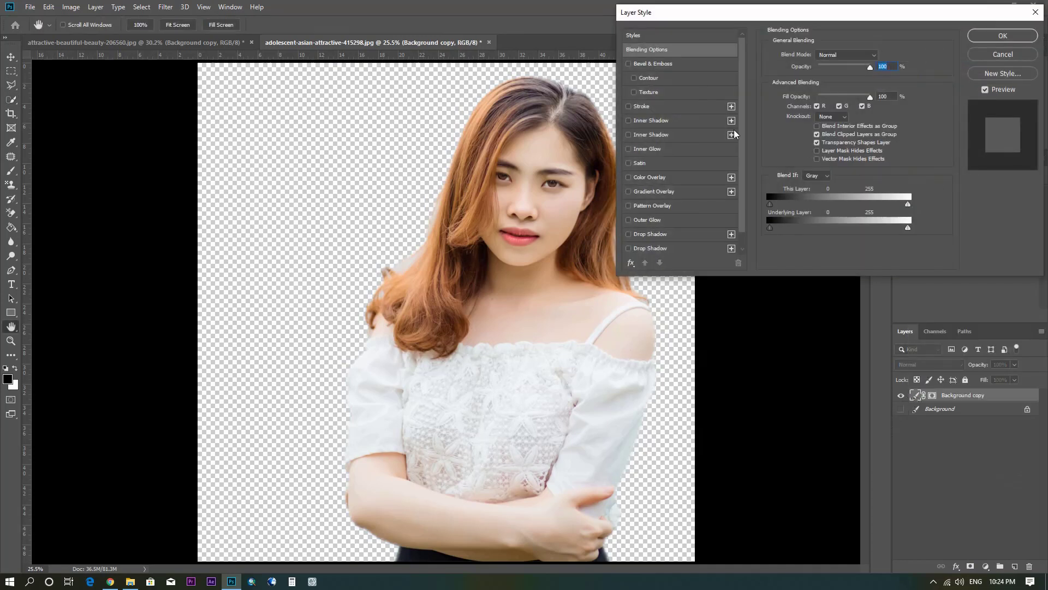
click(640, 107)
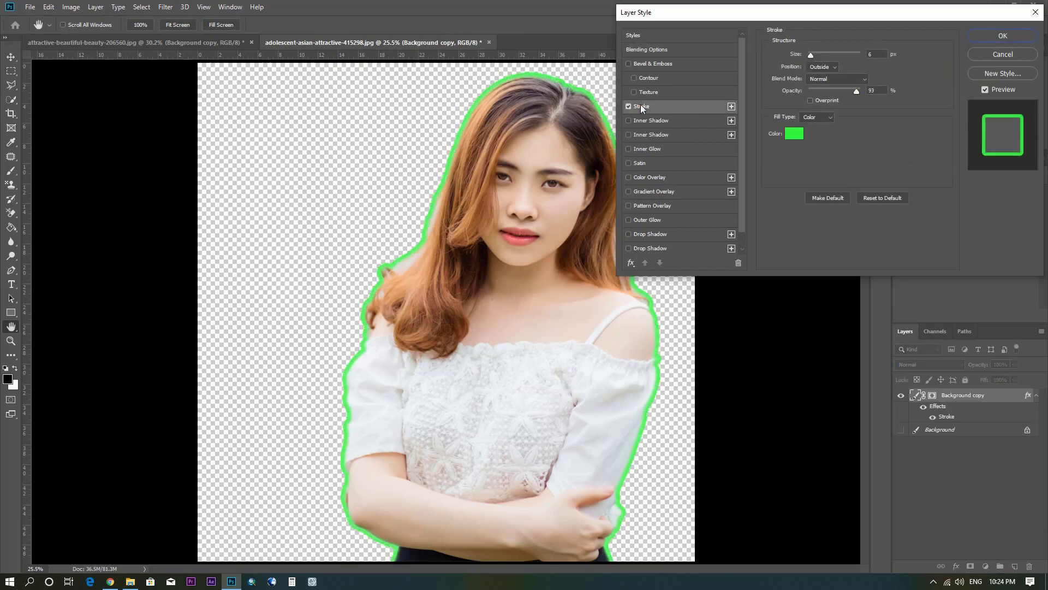
click(876, 53)
key(Down)
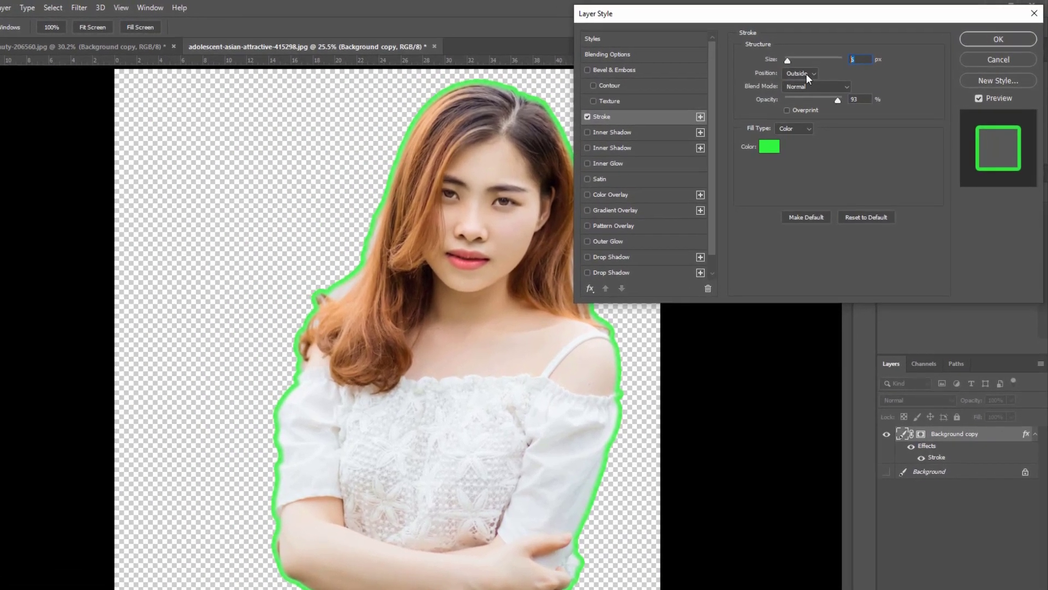
click(806, 73)
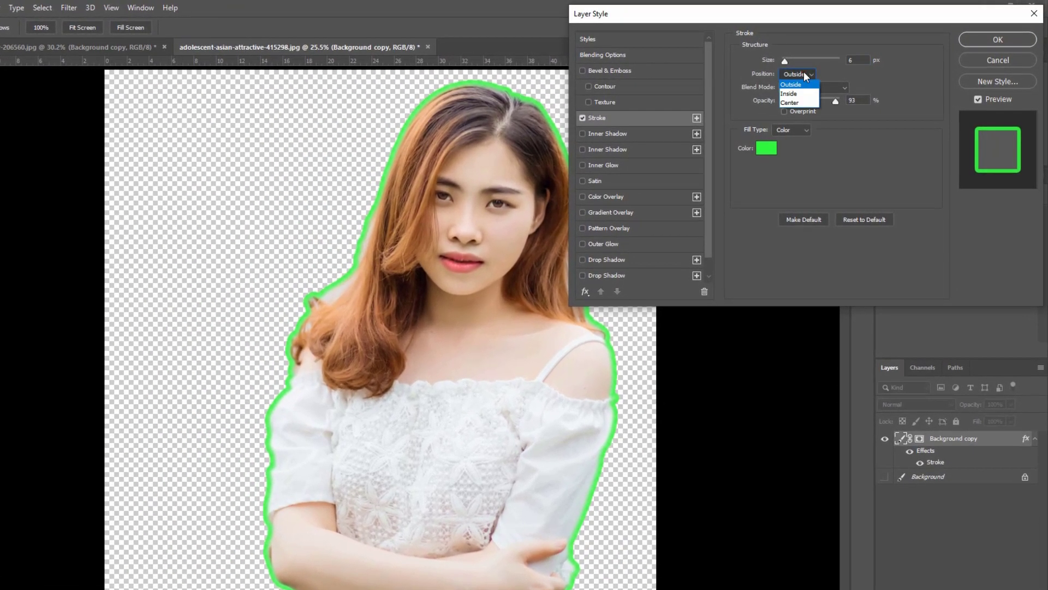
click(791, 85)
Step: Set the stroke color to pink f17982 by sampling the woman's lips
click(767, 148)
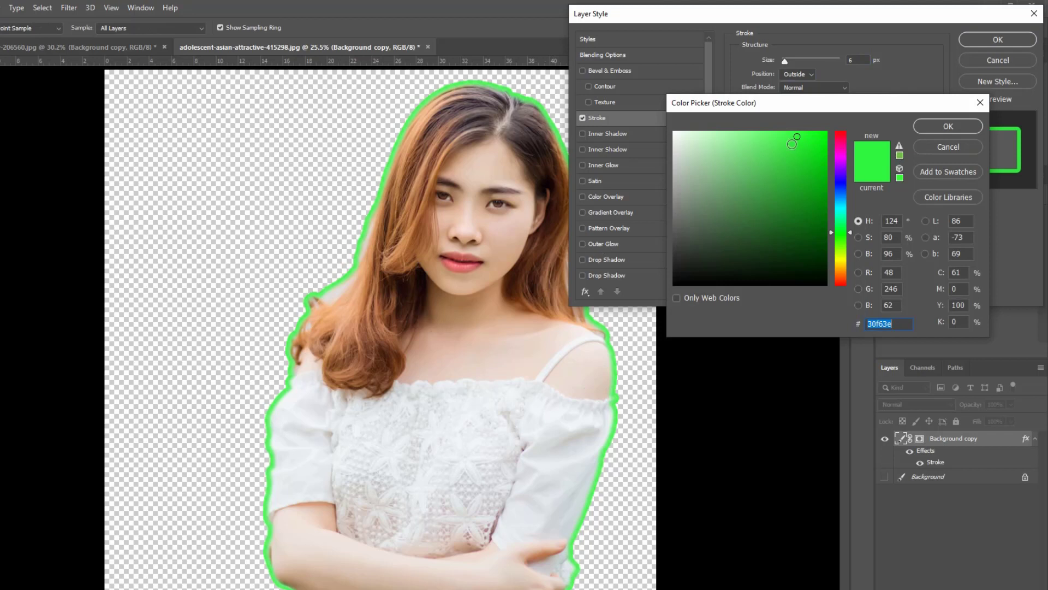
click(461, 261)
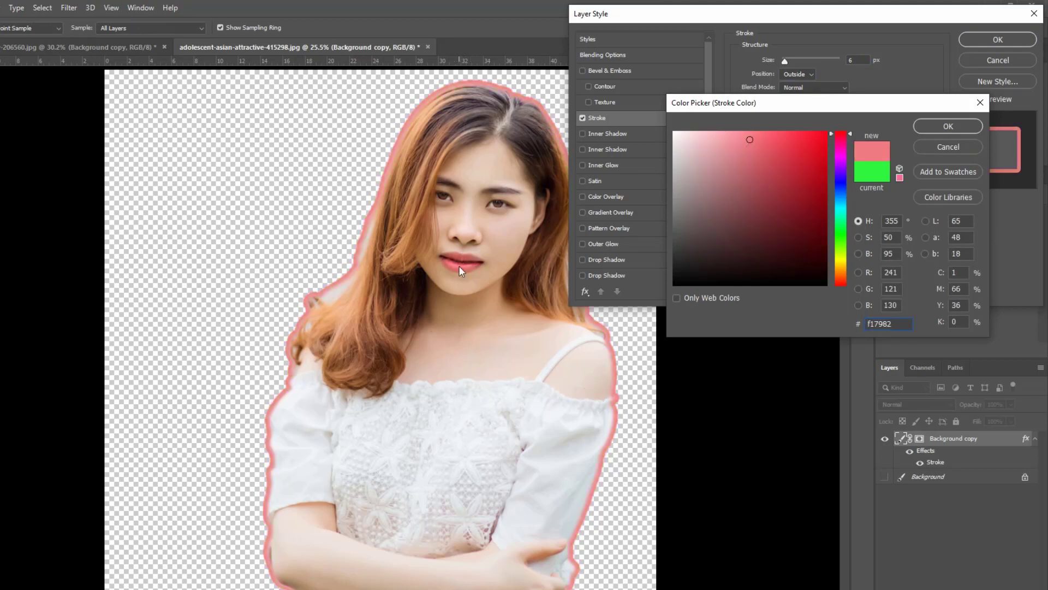
click(939, 128)
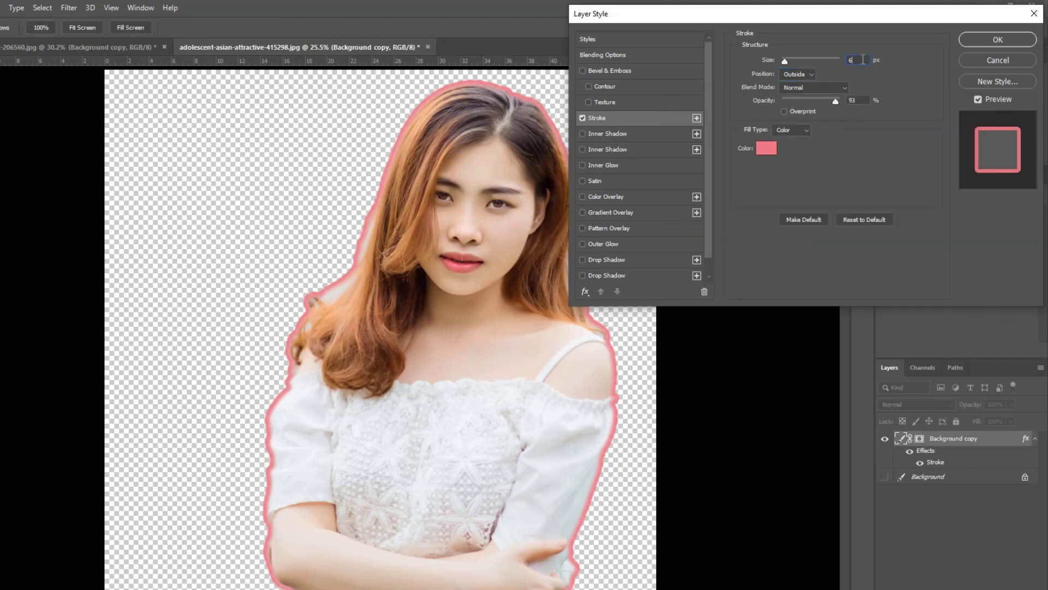
Step: Increase the stroke size to 19 px, apply the layer style, and show the Background layer
key(Up)
key(Up)
key(Up)
key(Up)
key(Up)
key(Up)
key(Up)
key(Up)
key(Up)
key(Up)
key(Up)
key(Up)
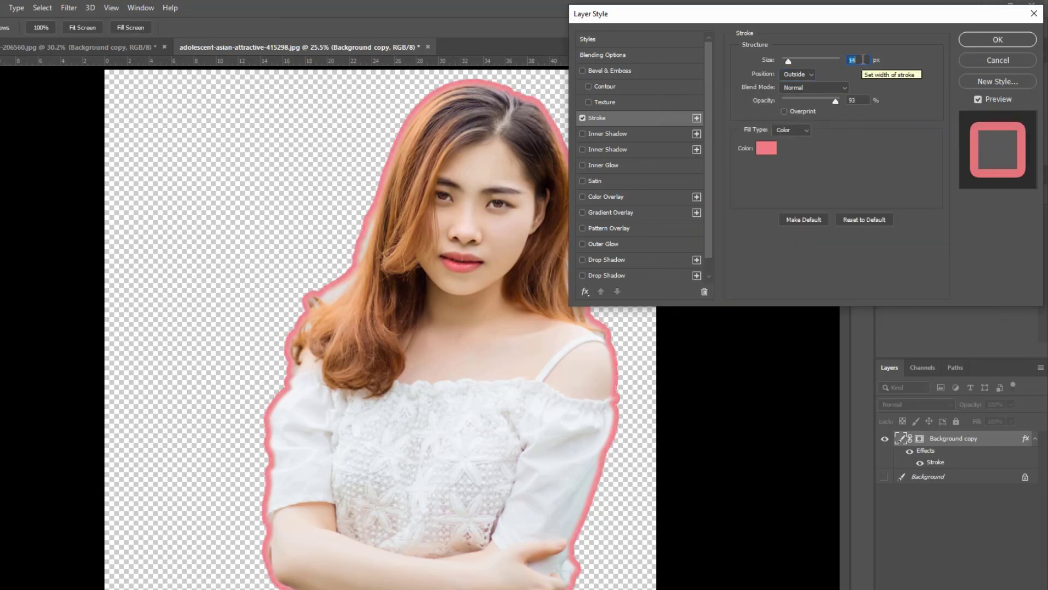
key(Up)
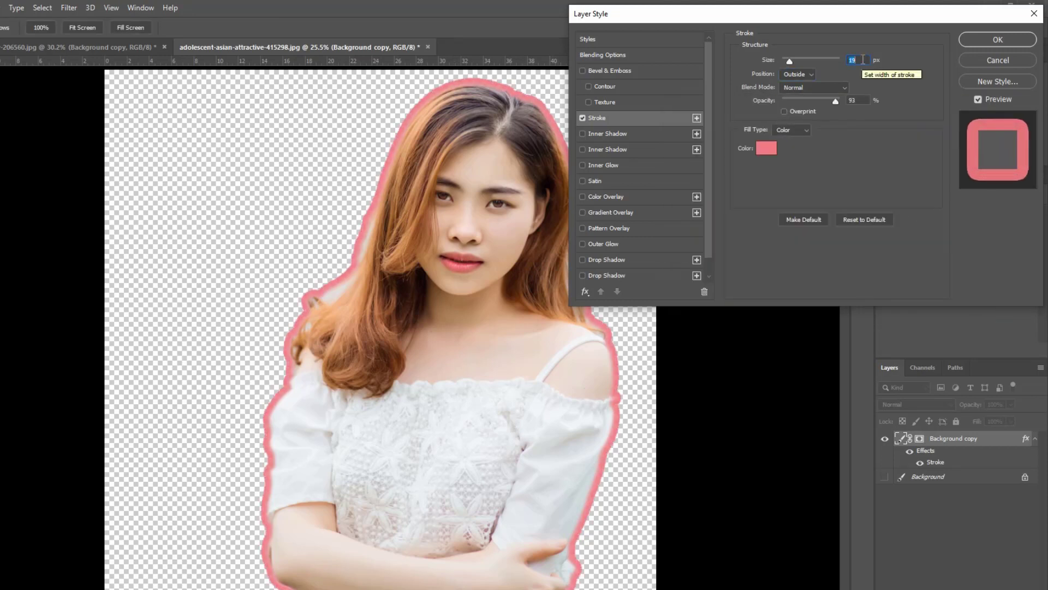
click(997, 40)
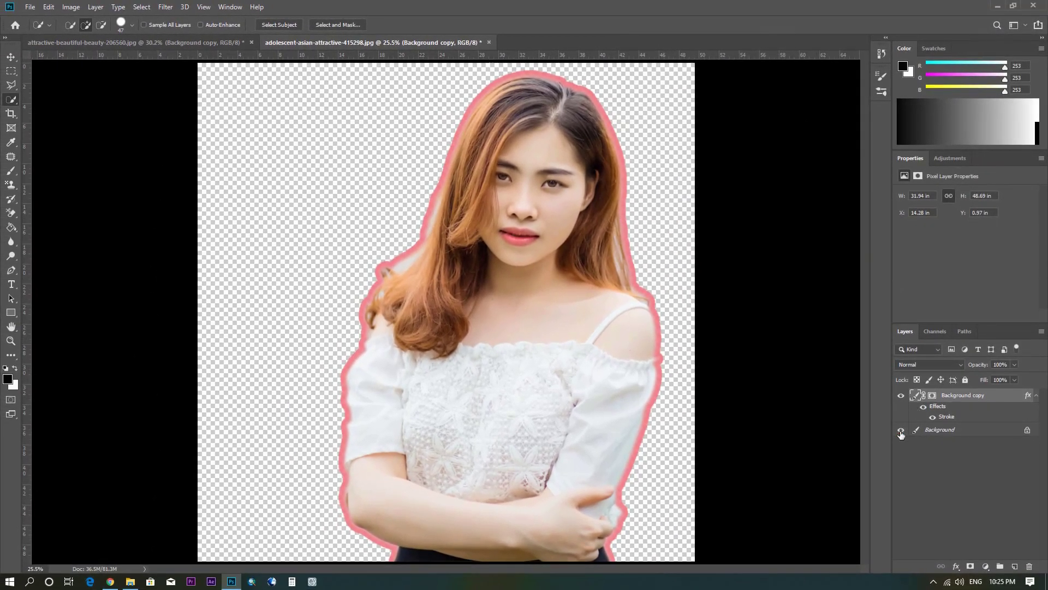
click(891, 459)
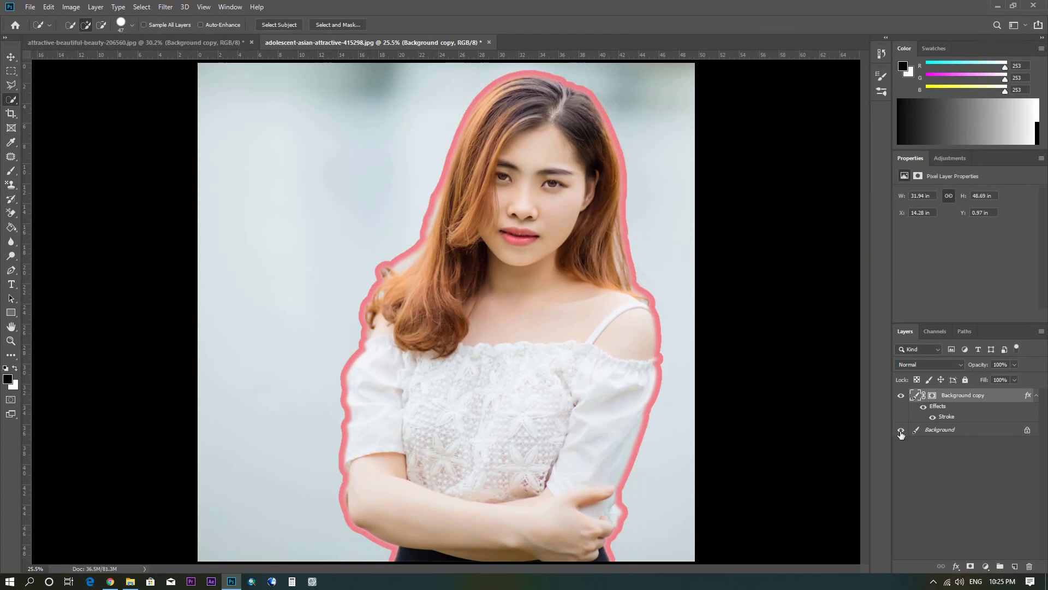